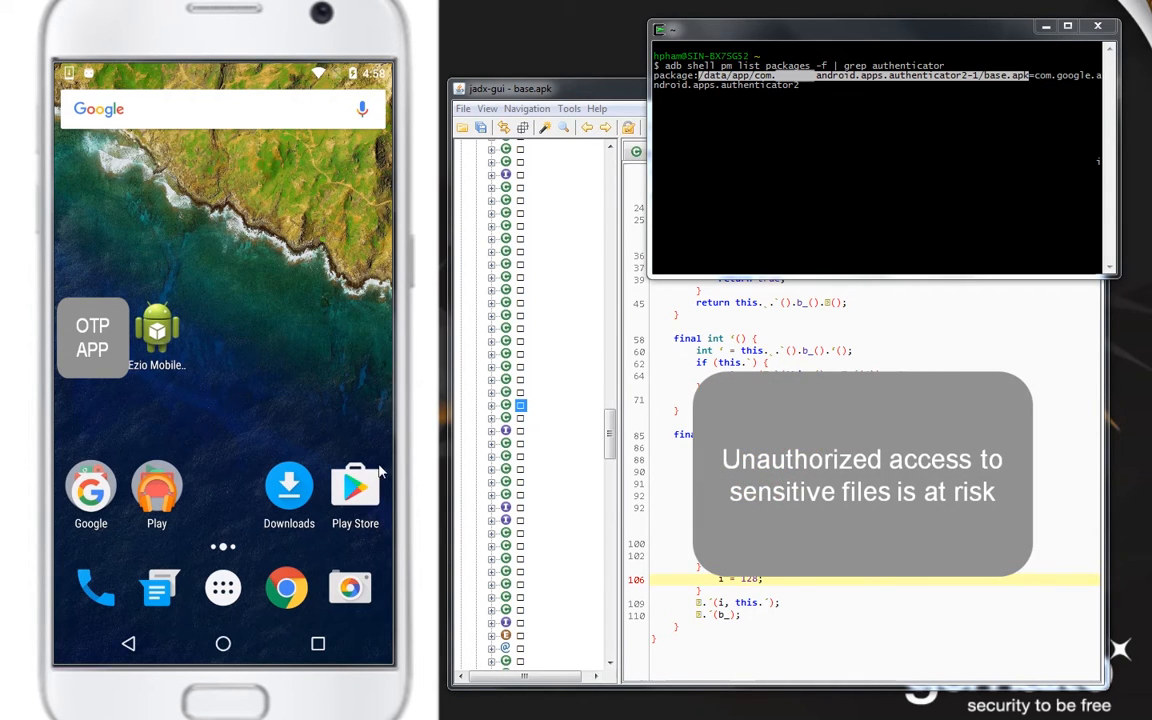
# - Launch Root Explorer from the app drawer
pyautogui.click(222, 592)
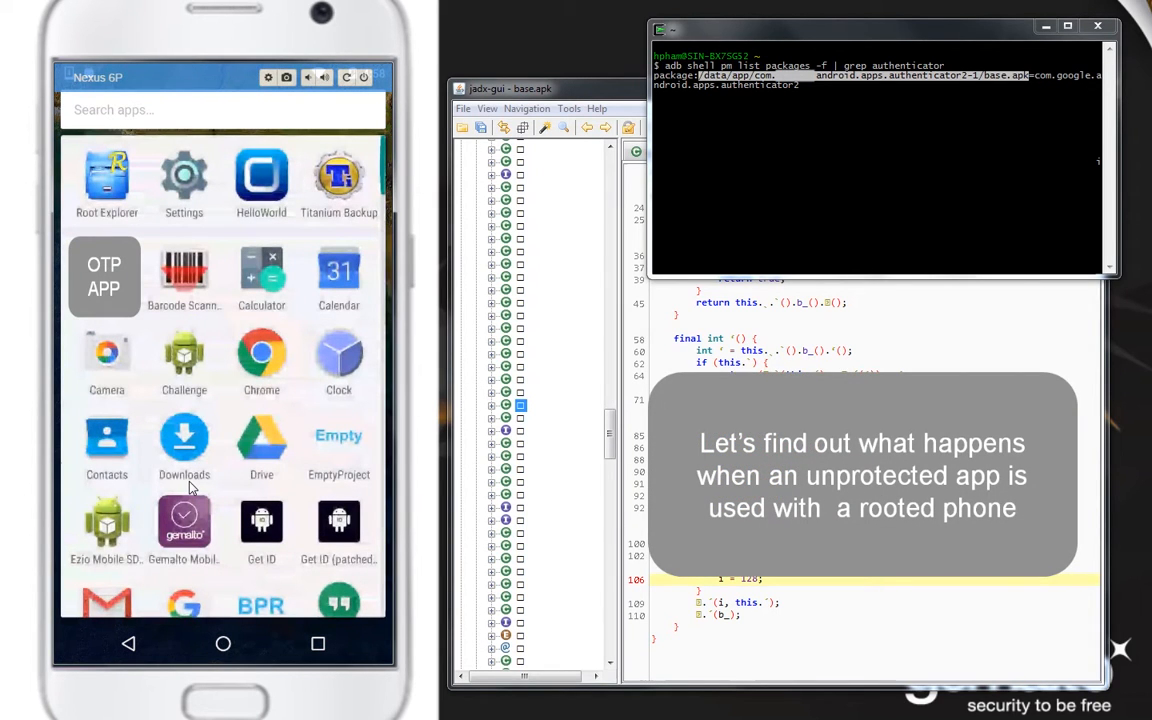
pyautogui.click(117, 176)
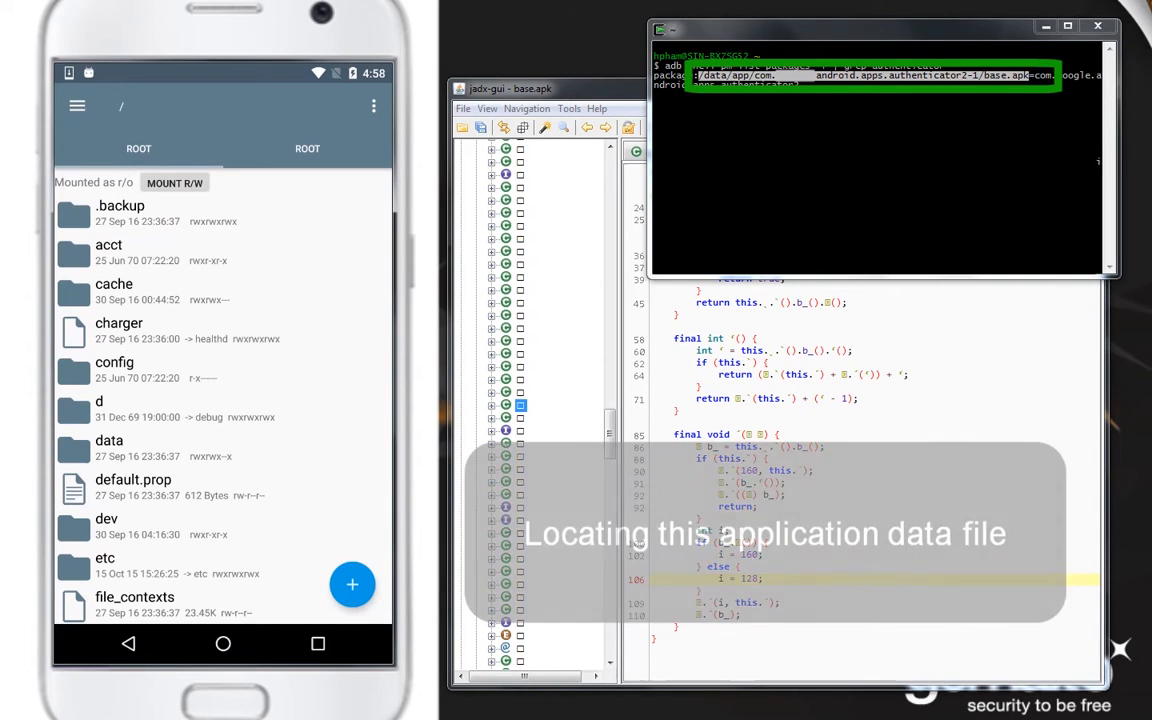
# - Browse /data/data to com.google.android.apps.authenticator2/databases and select the databases file
pyautogui.click(145, 444)
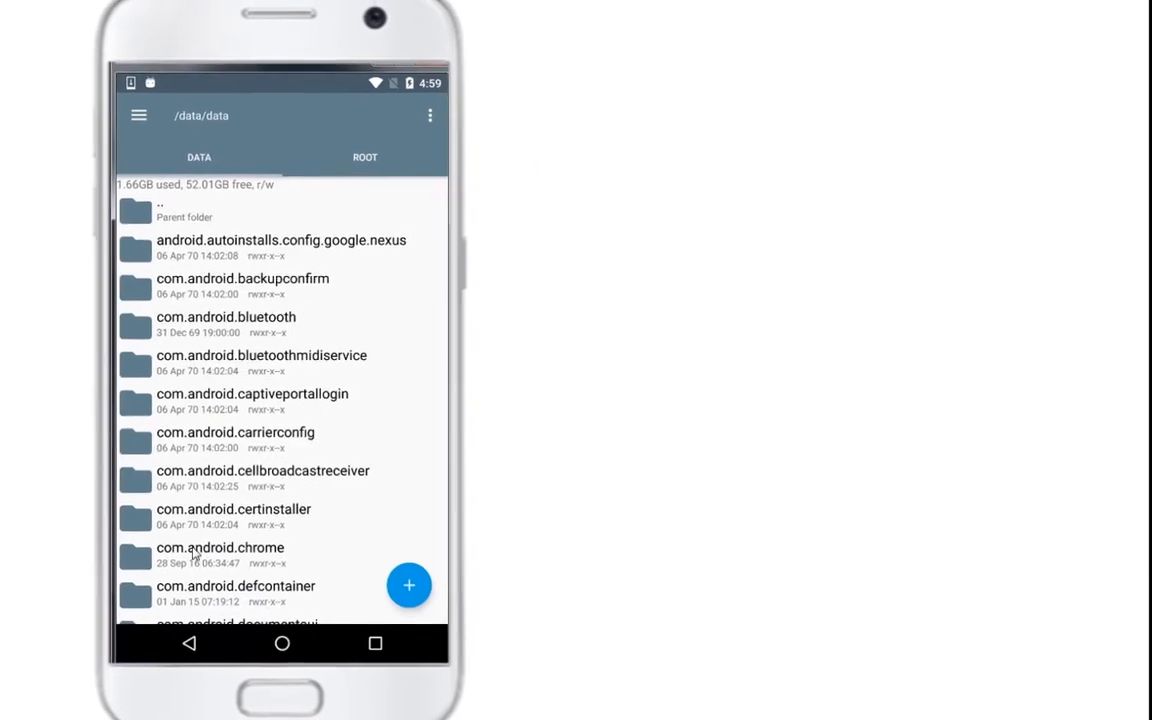
pyautogui.scroll(-3, 560, 397)
pyautogui.scroll(-2, 560, 397)
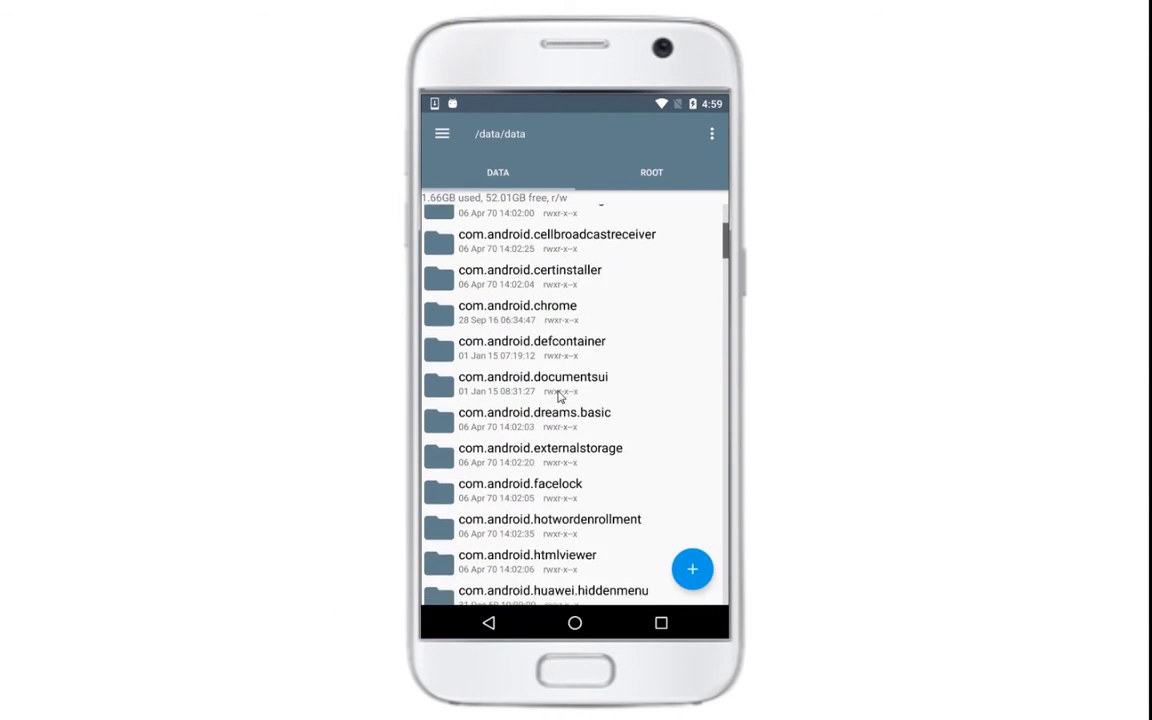
pyautogui.scroll(-4, 555, 395)
pyautogui.scroll(-4, 552, 395)
pyautogui.scroll(-5, 548, 394)
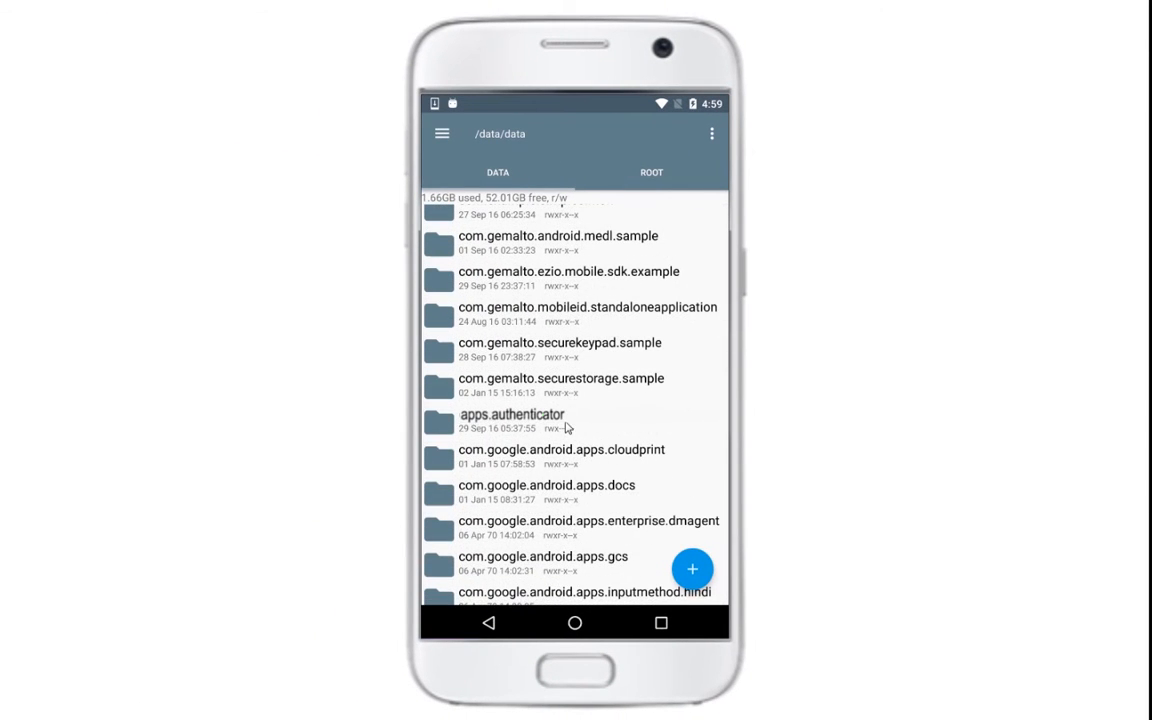
pyautogui.click(548, 412)
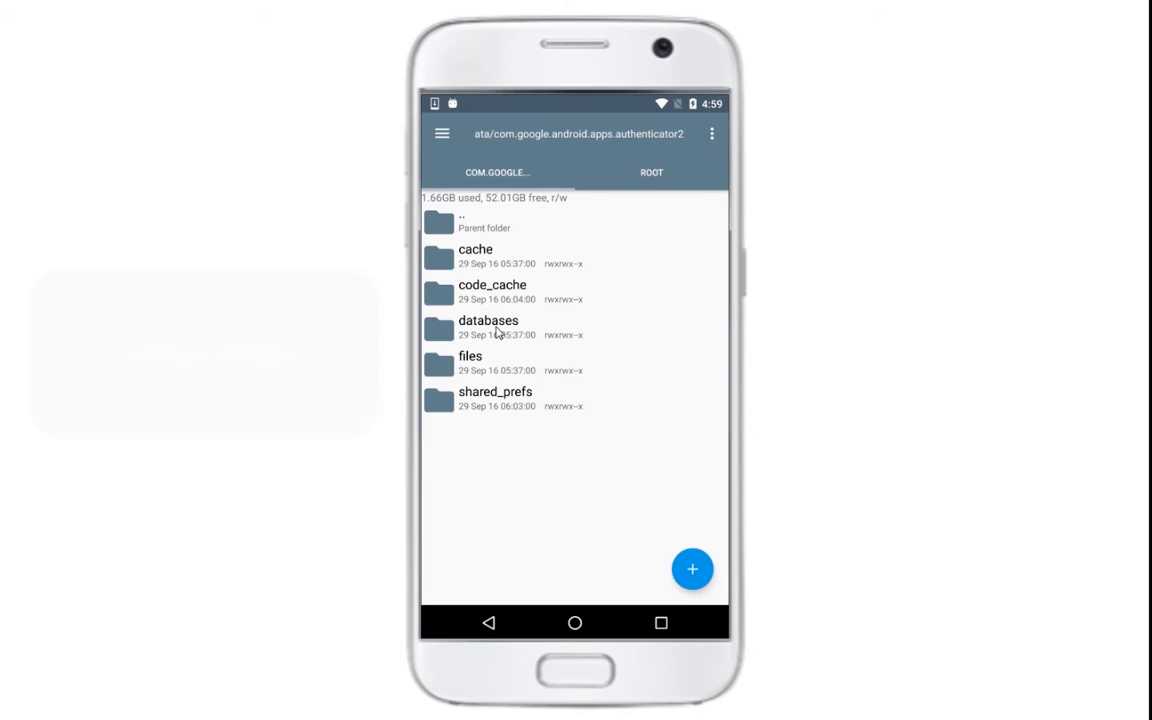
pyautogui.click(500, 325)
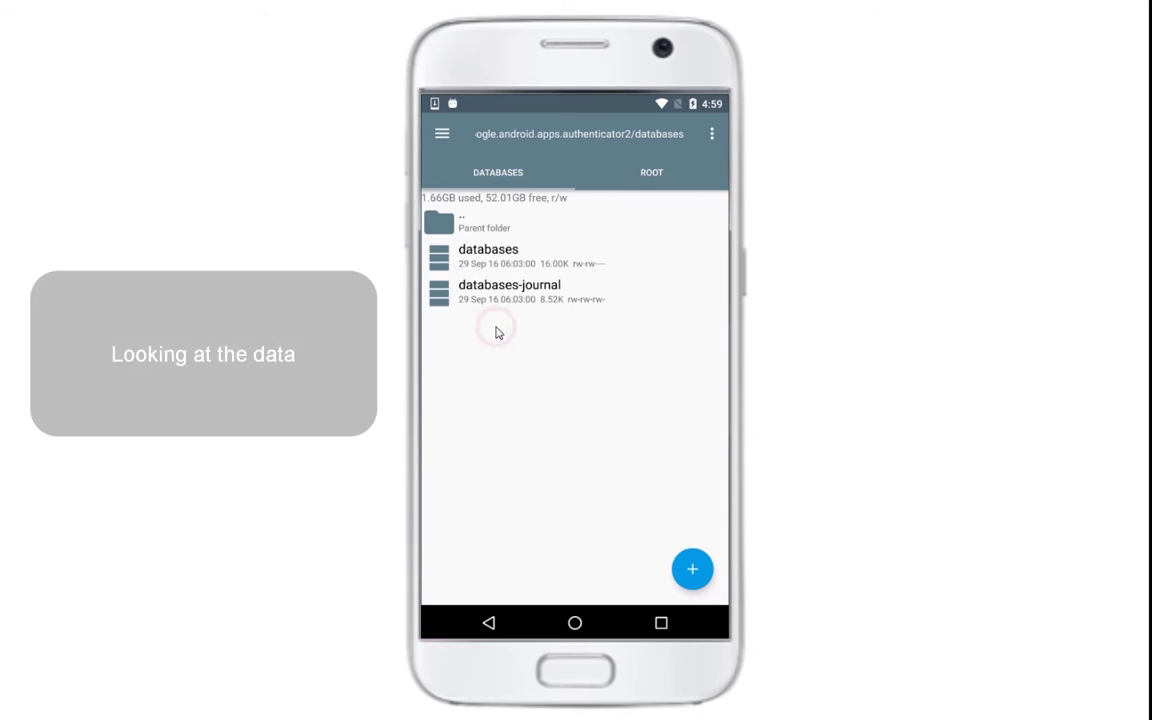
pyautogui.click(516, 264)
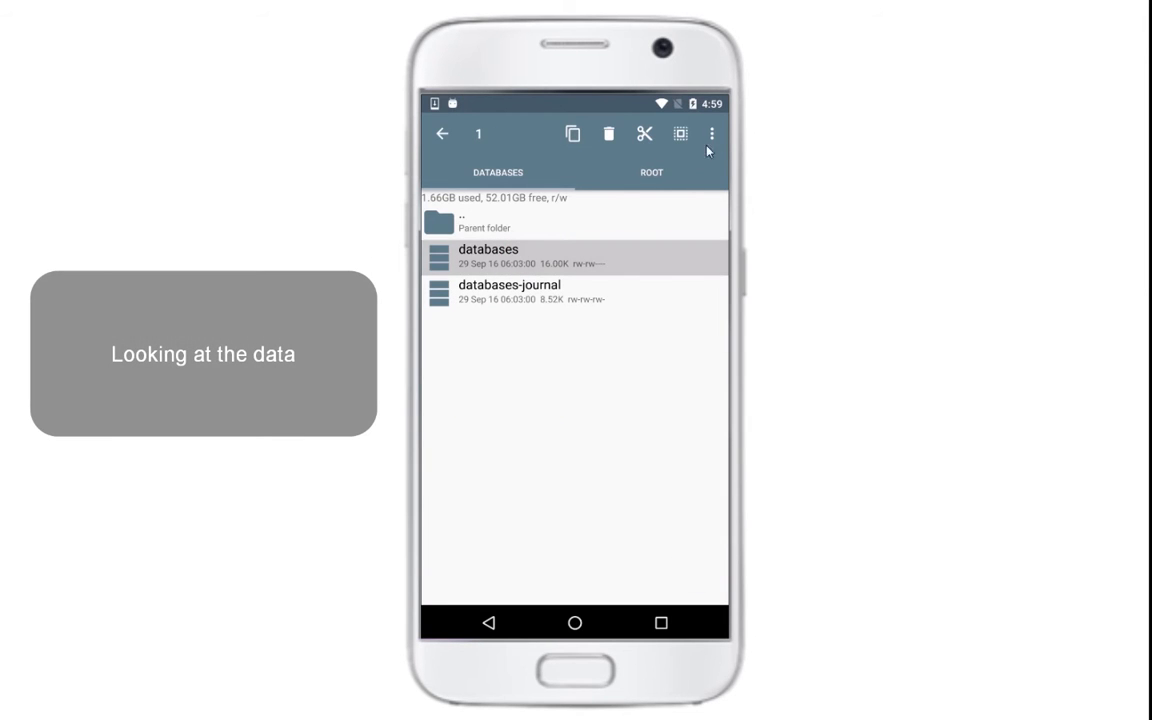
# - View the databases file in Text Viewer, exposing the account's plaintext secret seed, then return
pyautogui.click(712, 133)
pyautogui.click(640, 136)
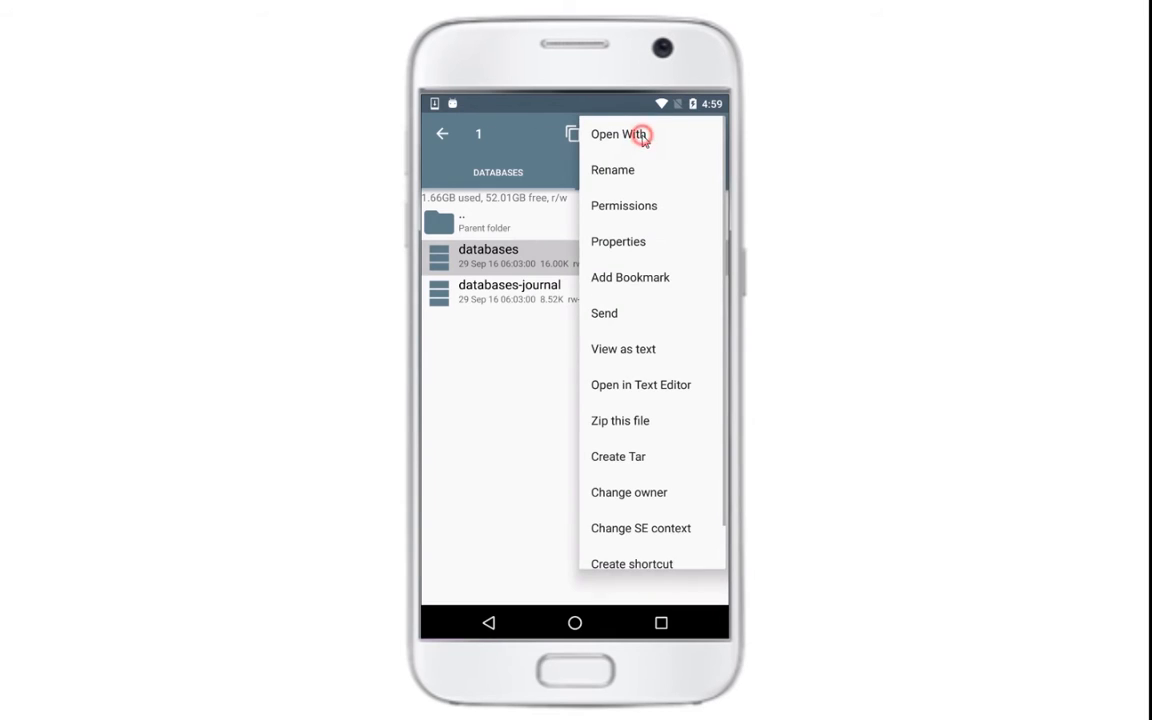
pyautogui.click(505, 243)
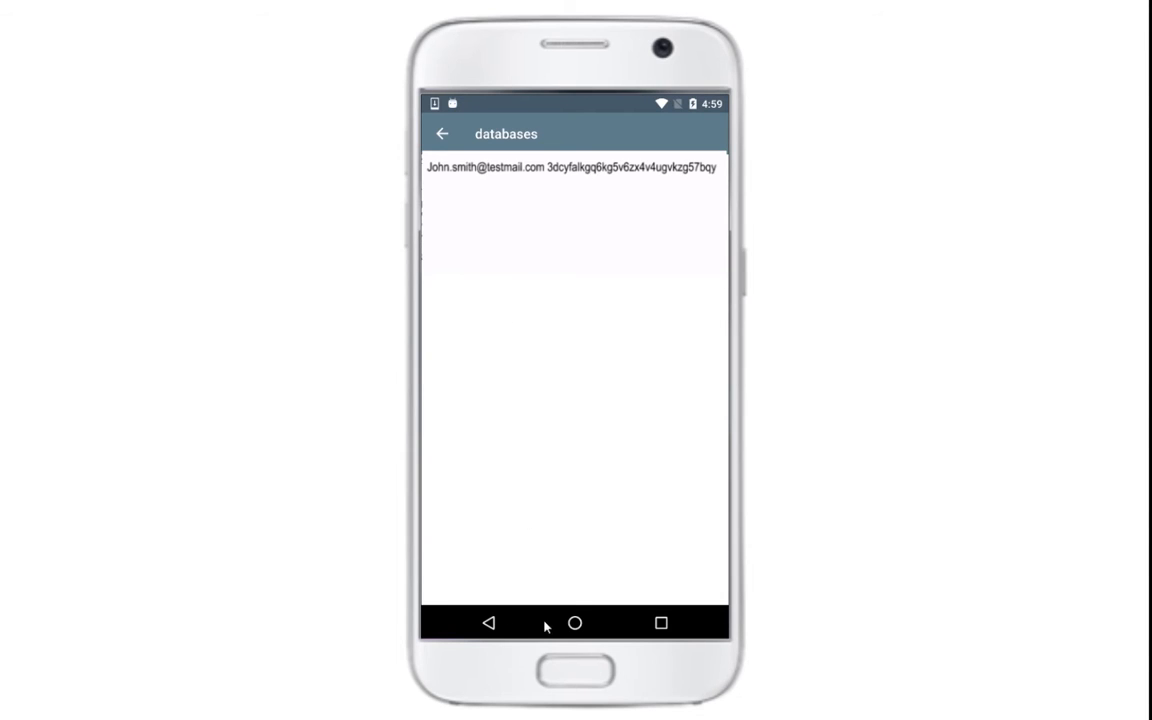
pyautogui.click(477, 622)
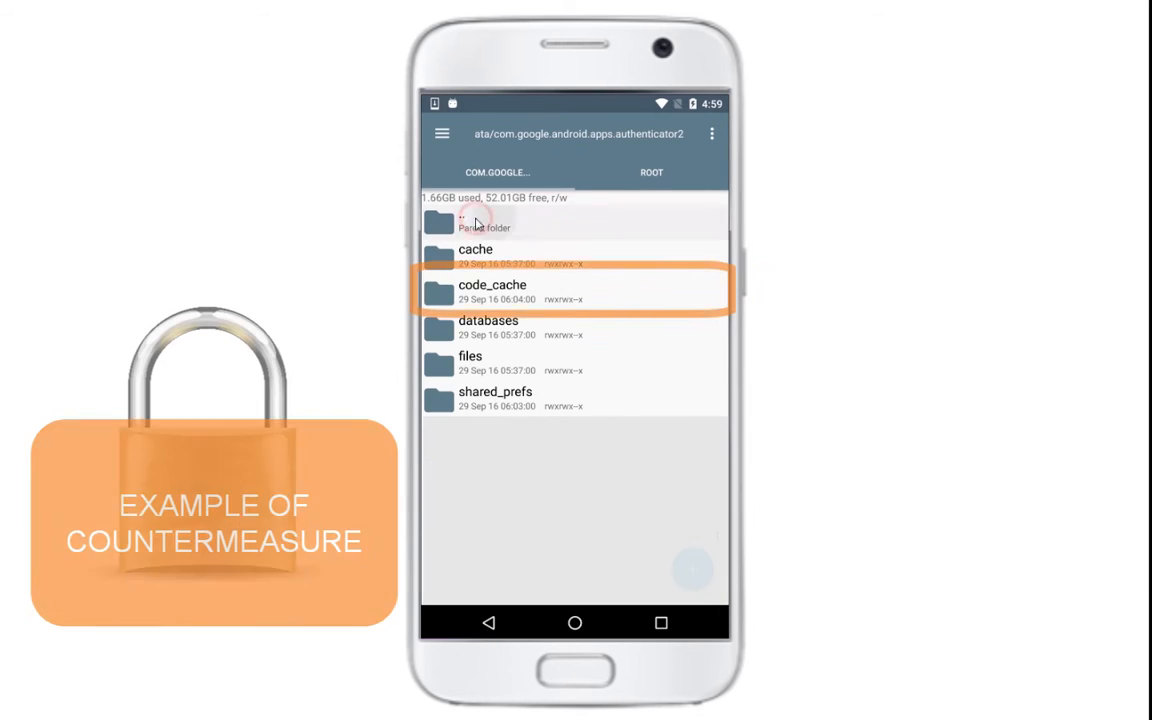
# - Go up to /data/data, enter com.gemalto.ezio.mobile.sdk.example/databases and select the first StorageDb file
pyautogui.click(474, 222)
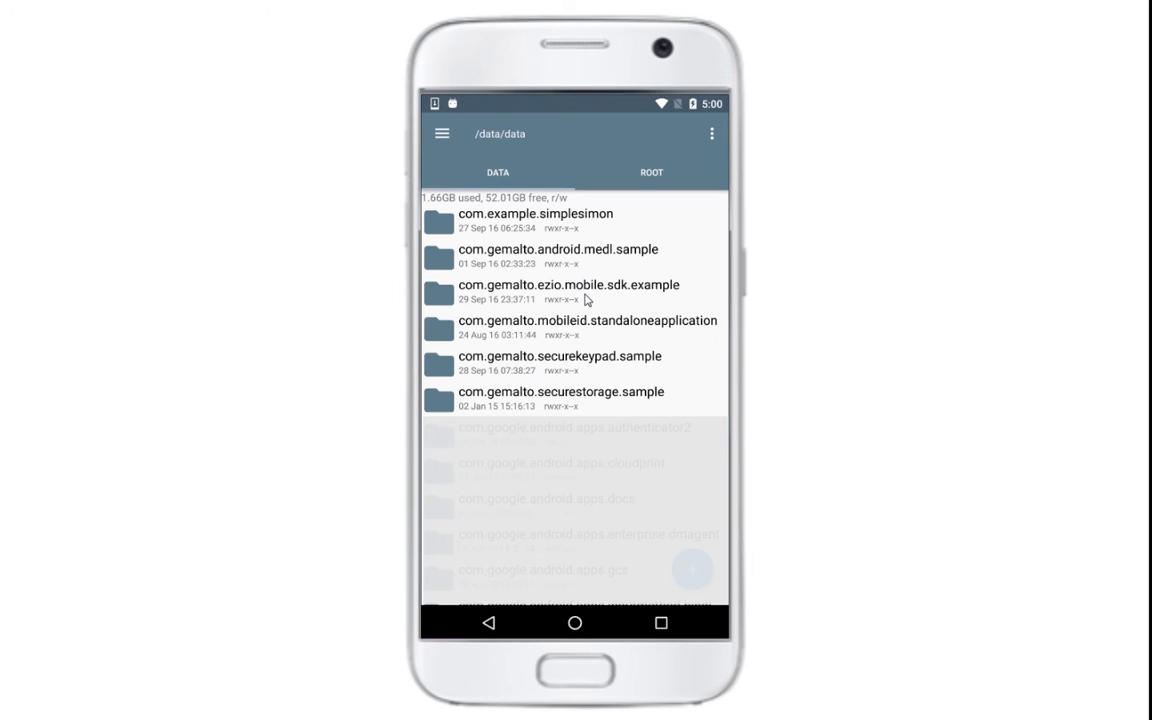
pyautogui.click(590, 296)
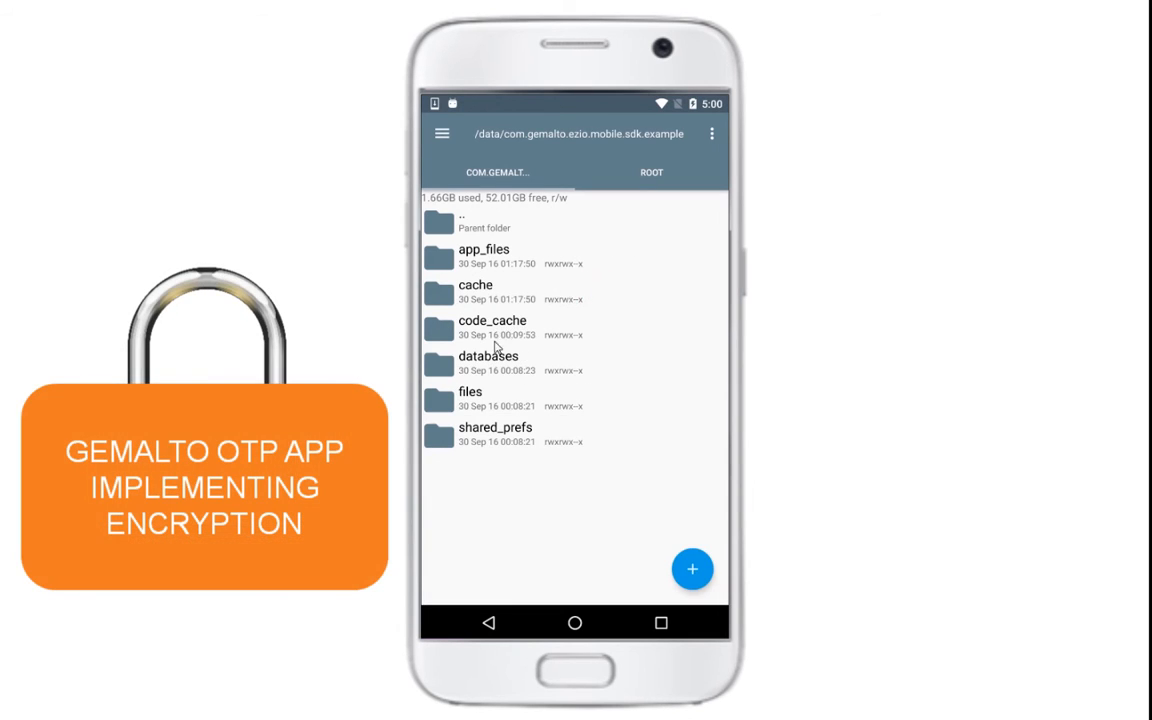
pyautogui.click(490, 362)
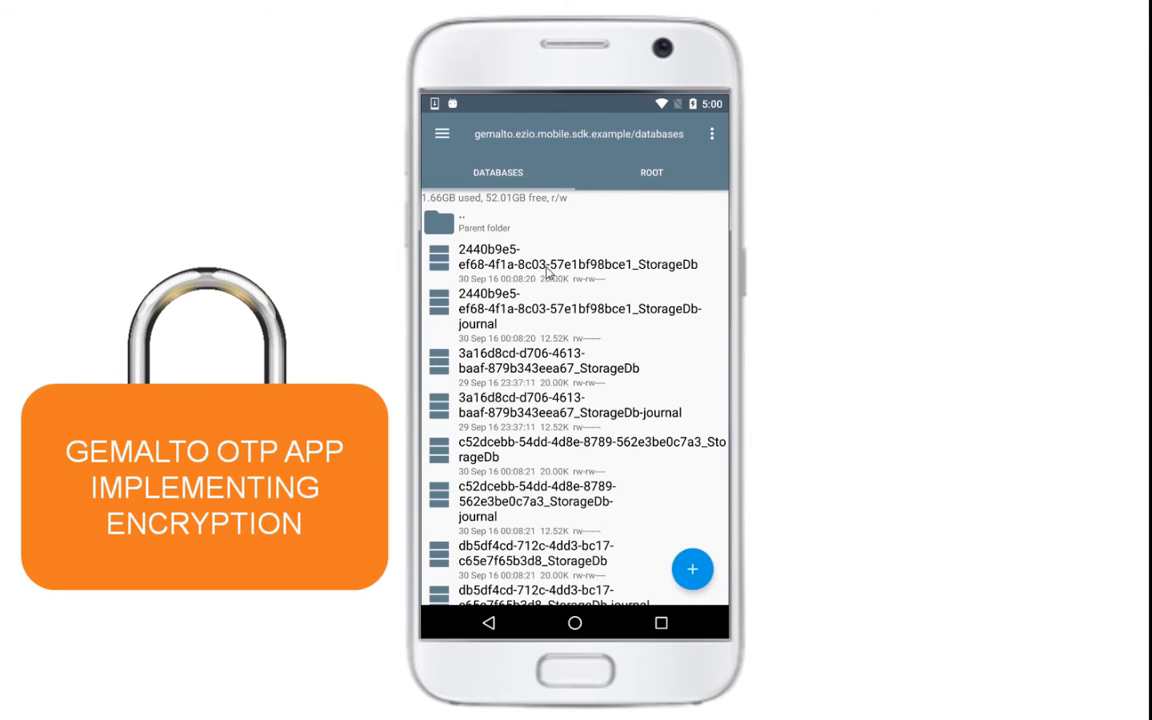
pyautogui.click(548, 272)
# - View the StorageDb file in Text Viewer, showing only encrypted unreadable content, then return
pyautogui.click(712, 133)
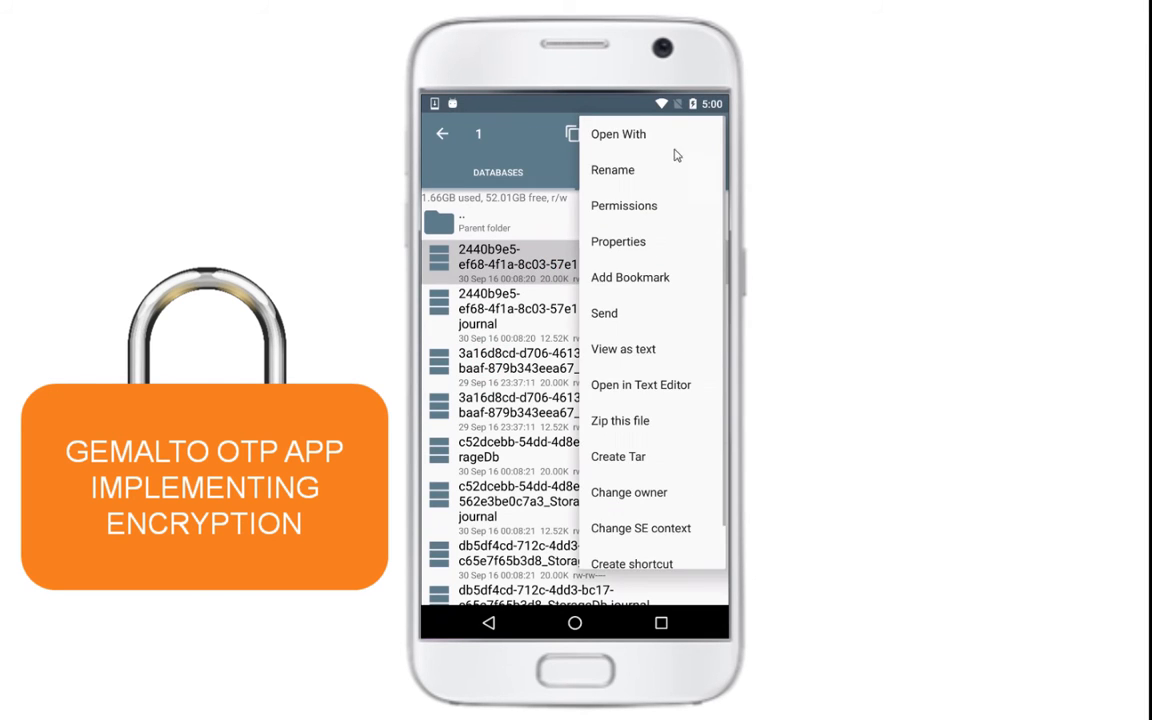
pyautogui.click(656, 134)
pyautogui.click(480, 236)
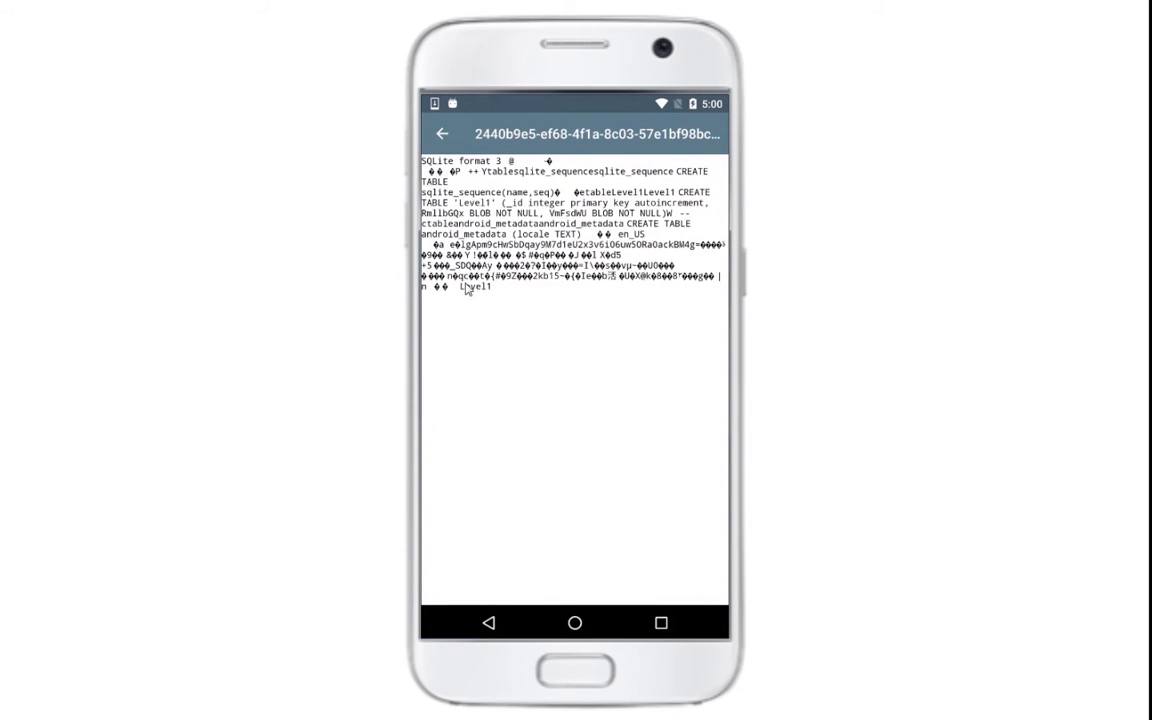
pyautogui.click(488, 622)
# - View the first StorageDb file in Text Viewer again, confirming no readable secret data
pyautogui.click(548, 319)
pyautogui.click(711, 134)
pyautogui.click(641, 163)
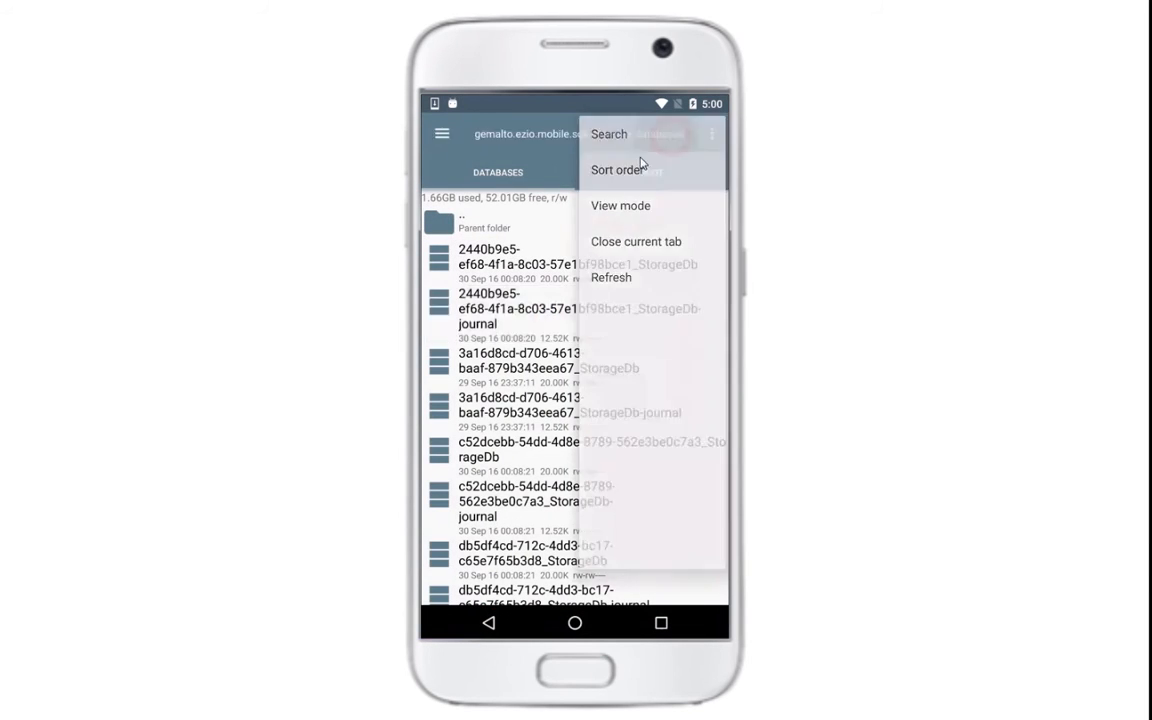
pyautogui.click(497, 247)
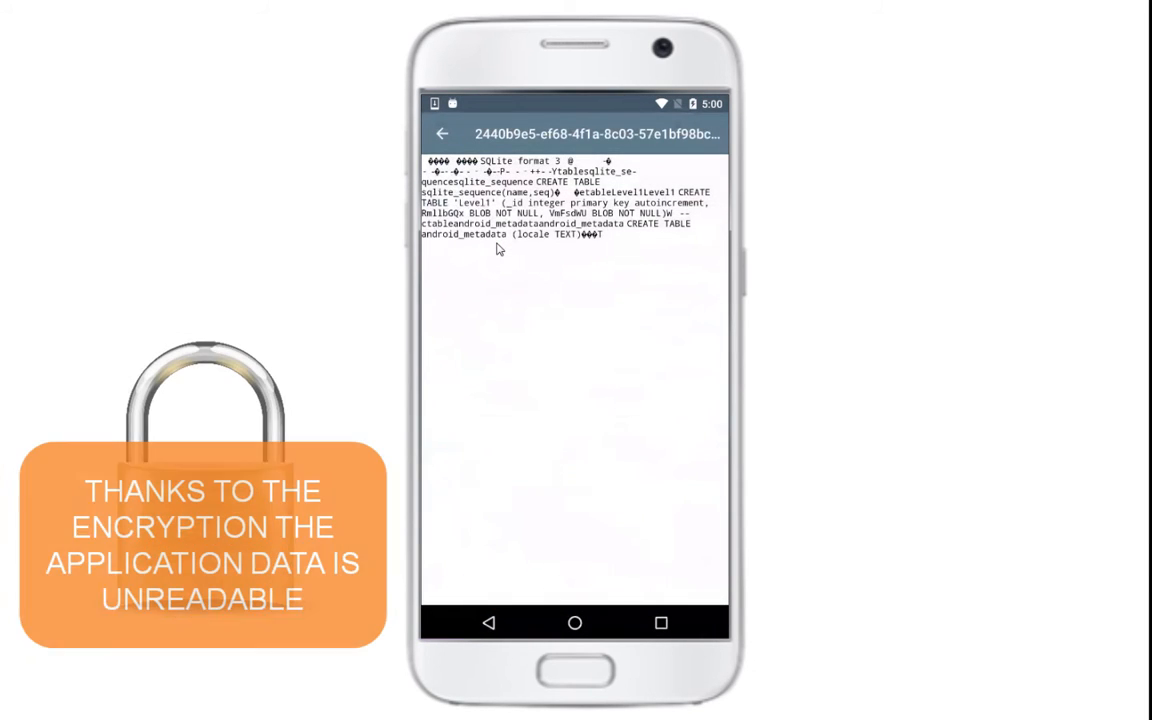